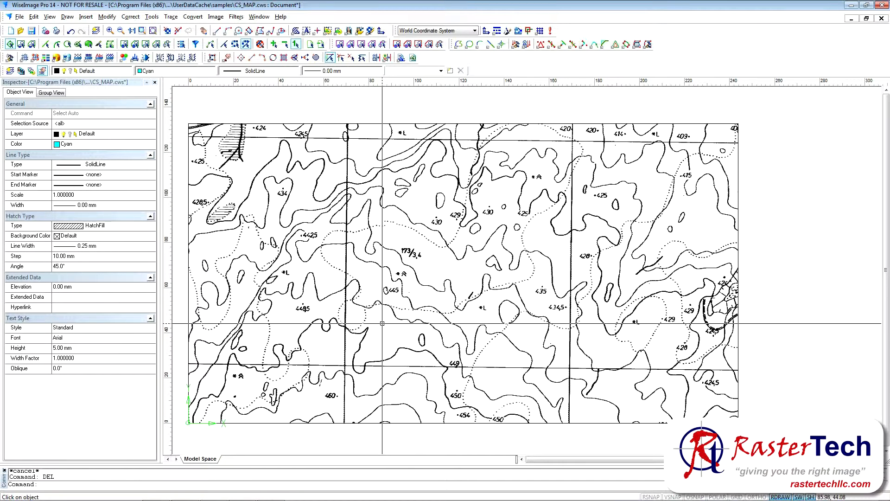
- Open the raster-to-vector conversion options and expand the PolyLines and Text Areas recognition settings
{"action": "left_click", "coordinate": [195, 17]}
{"action": "left_click", "coordinate": [235, 92]}
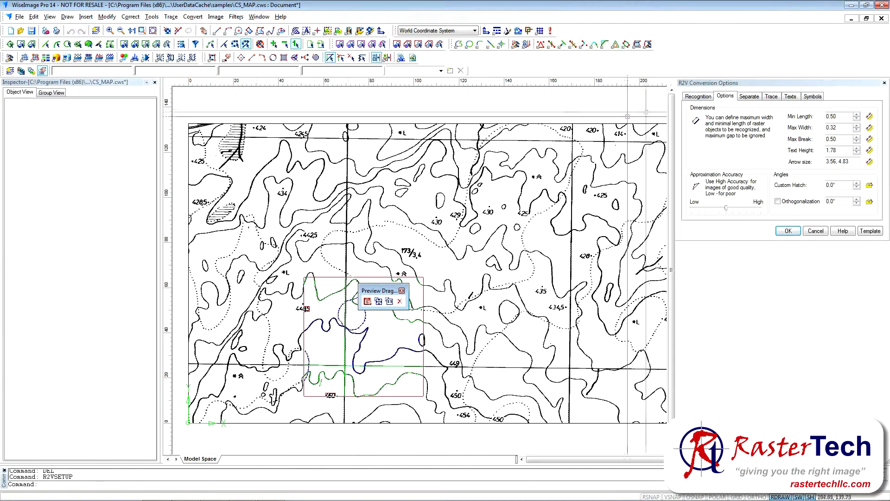
{"action": "left_click", "coordinate": [698, 95]}
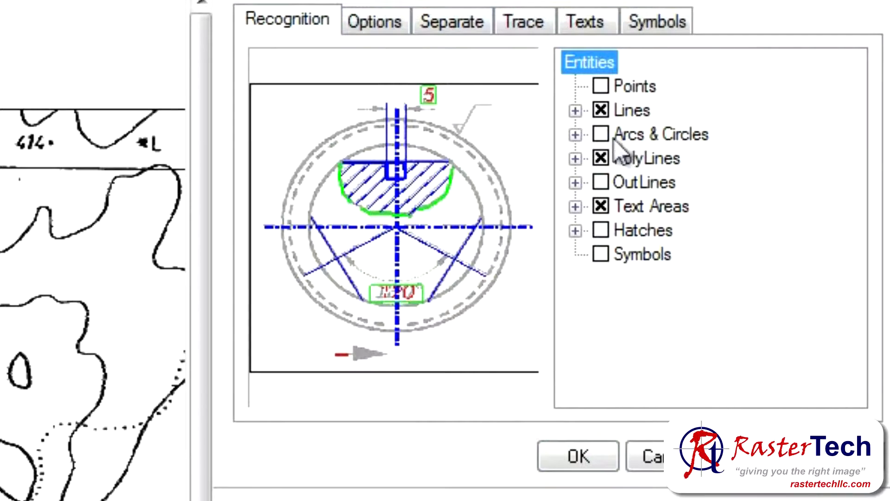
{"action": "left_click", "coordinate": [575, 158]}
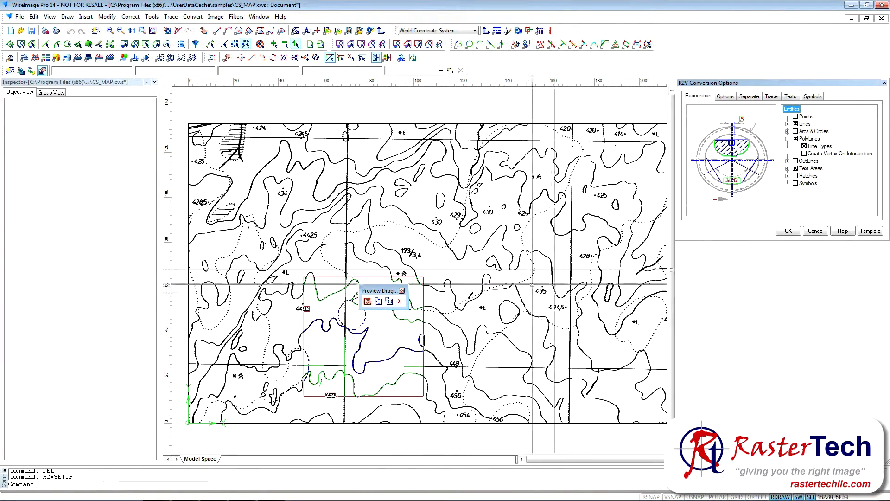
{"action": "left_click", "coordinate": [574, 229]}
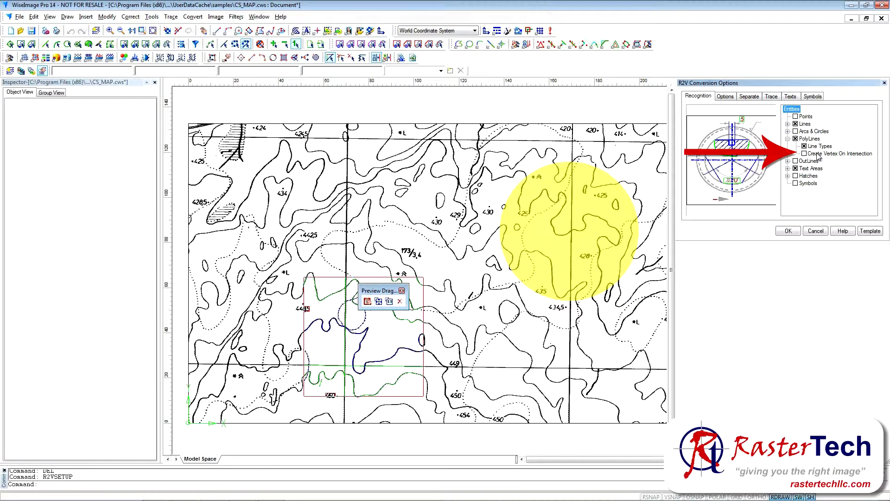
{"action": "left_click", "coordinate": [787, 168]}
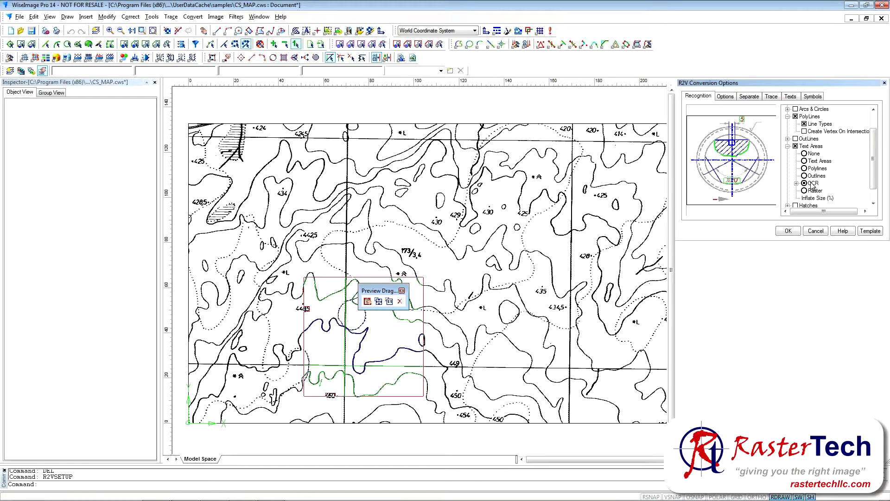
- Set the maximum line width to 0.25 by measuring across the thick contour near the 449 label, and raise the approximation accuracy slightly
{"action": "left_click", "coordinate": [726, 98]}
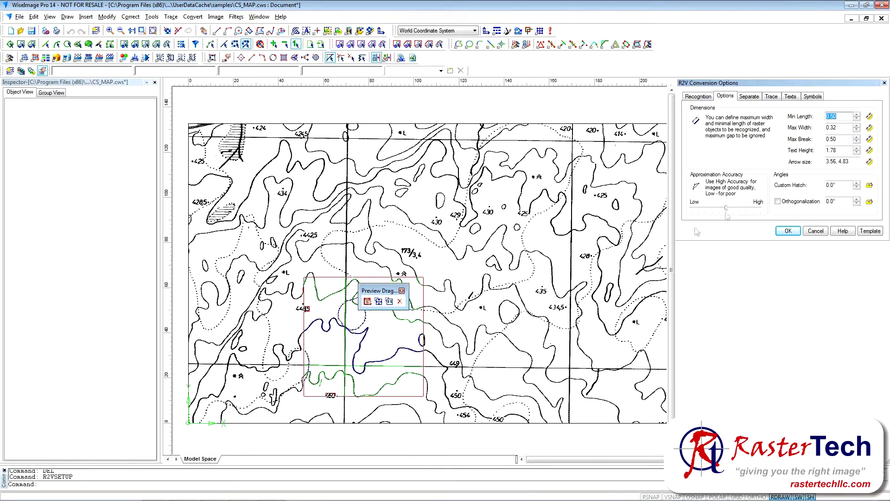
{"action": "middle_click_drag", "start_coordinate": [402, 333], "coordinate": [437, 295]}
{"action": "scroll", "coordinate": [439, 293], "scroll_direction": "up", "scroll_amount": 3}
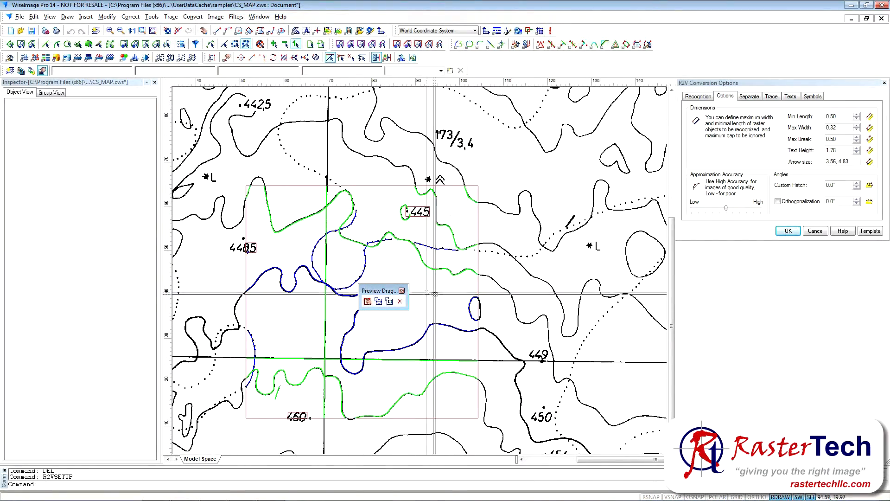
{"action": "left_click", "coordinate": [836, 128]}
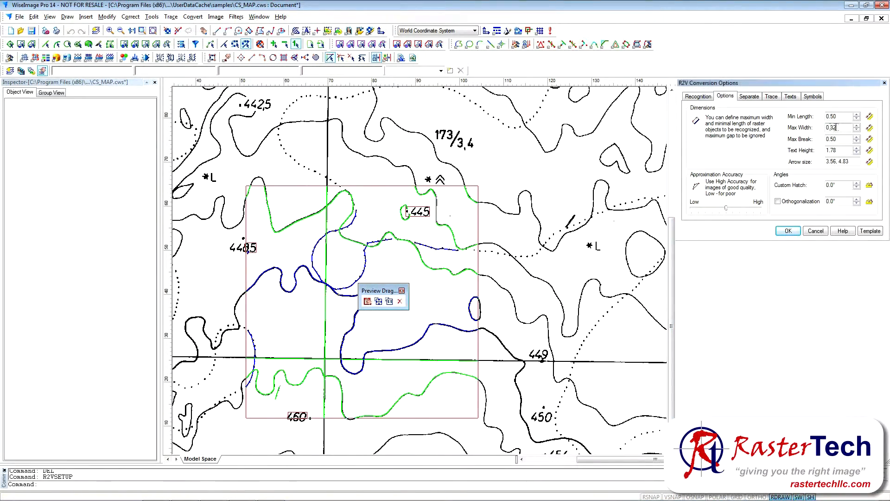
{"action": "type", "text": "0"}
{"action": "key", "text": "Tab"}
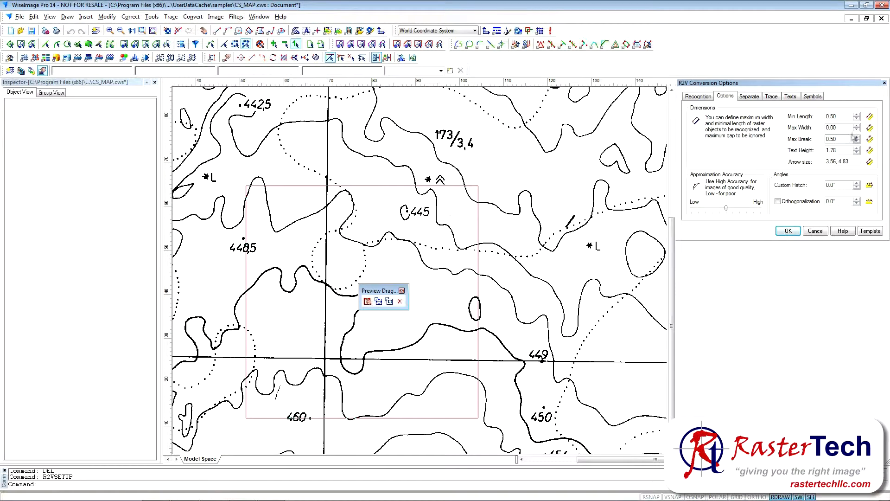
{"action": "left_click", "coordinate": [869, 128]}
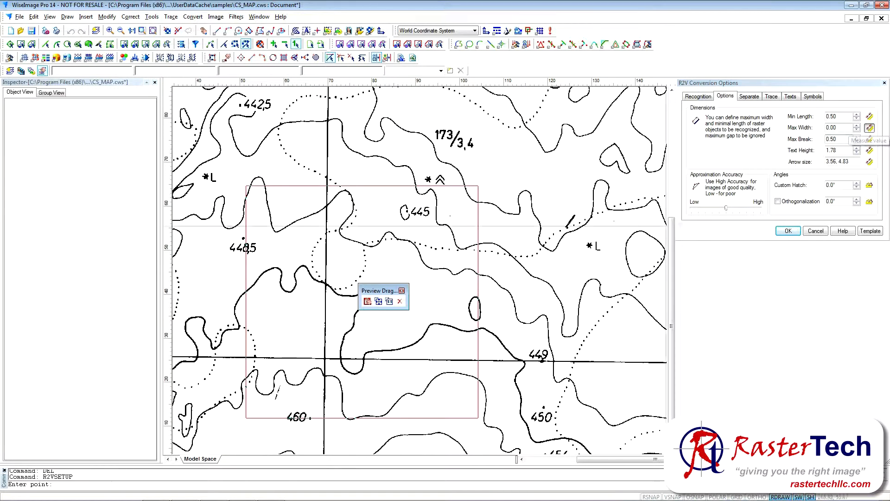
{"action": "left_click", "coordinate": [501, 345]}
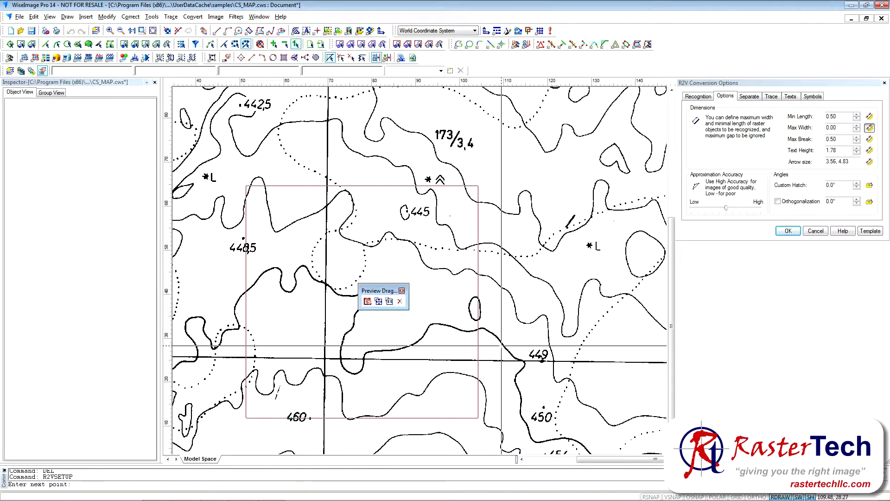
{"action": "left_click", "coordinate": [503, 342]}
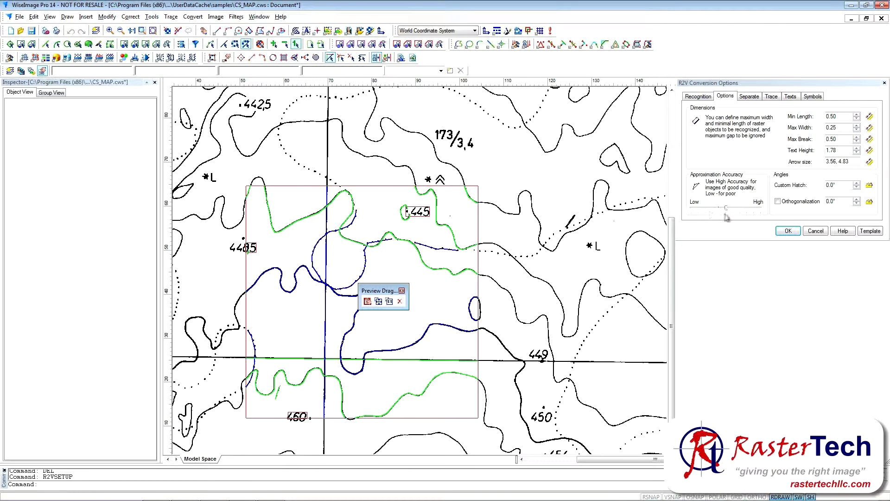
{"action": "left_click_drag", "start_coordinate": [727, 213], "coordinate": [733, 214]}
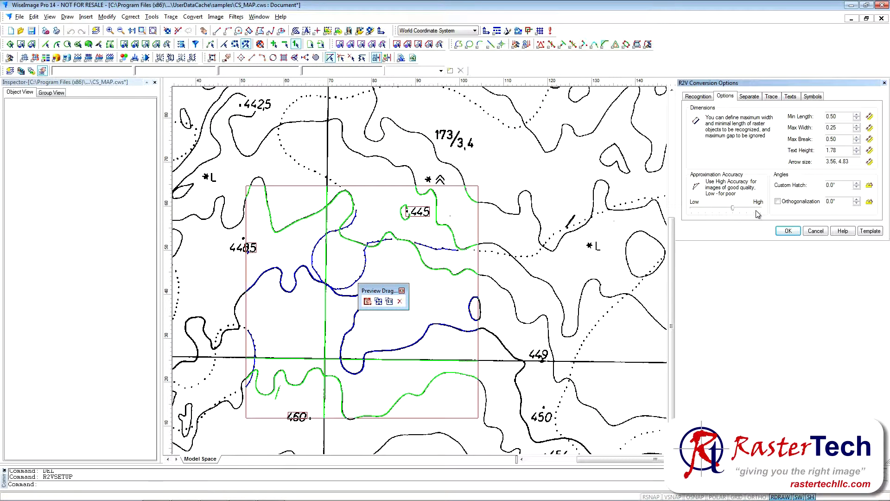
- Adjust the line-width boundary between the intermediate and index contour intervals, trying 0.16 and settling on 0.22
{"action": "left_click", "coordinate": [749, 96]}
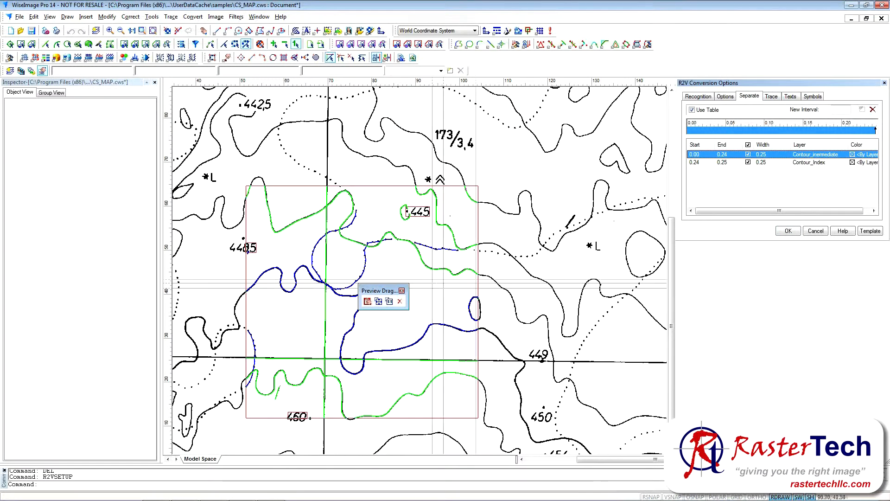
{"action": "left_click", "coordinate": [810, 163]}
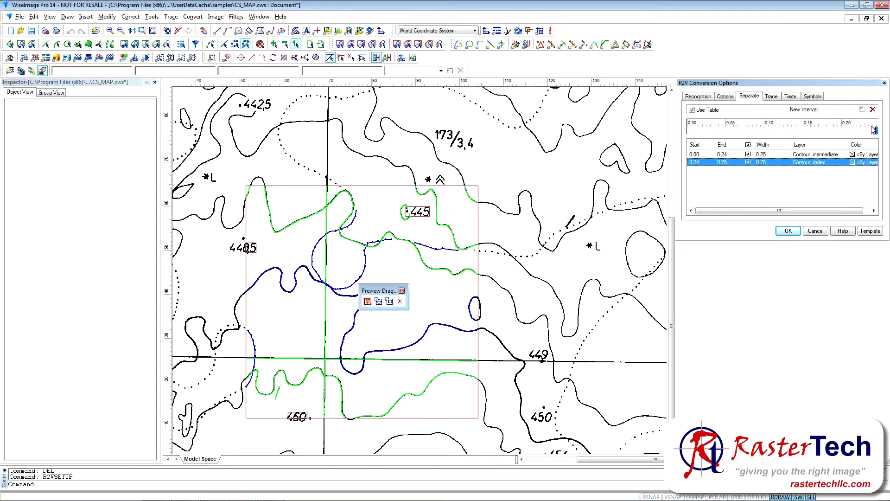
{"action": "left_click_drag", "start_coordinate": [874, 130], "coordinate": [811, 132]}
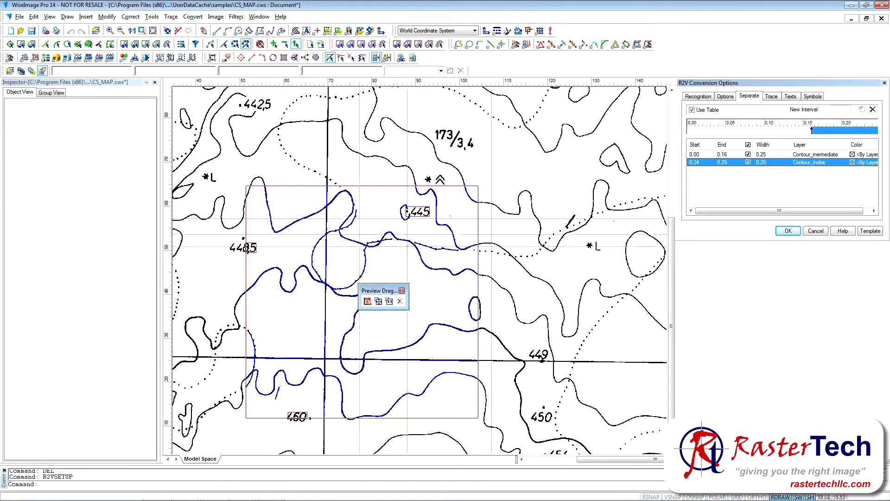
{"action": "left_click", "coordinate": [813, 130]}
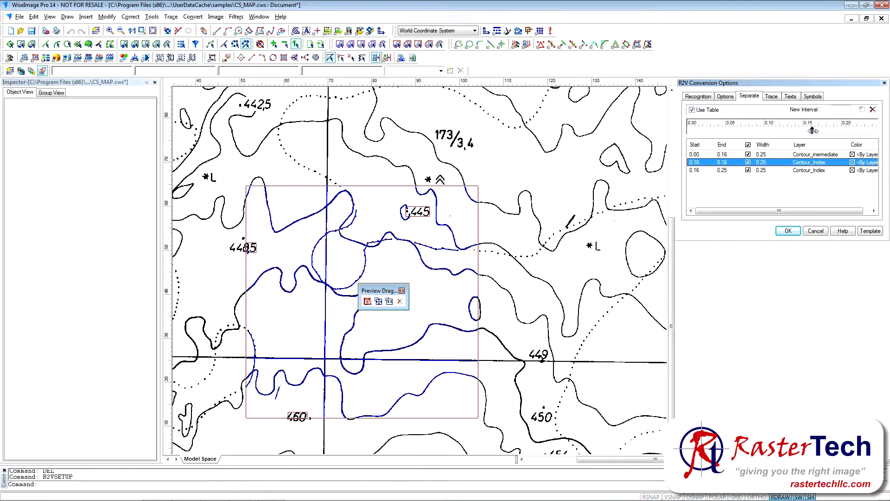
{"action": "left_click", "coordinate": [818, 132]}
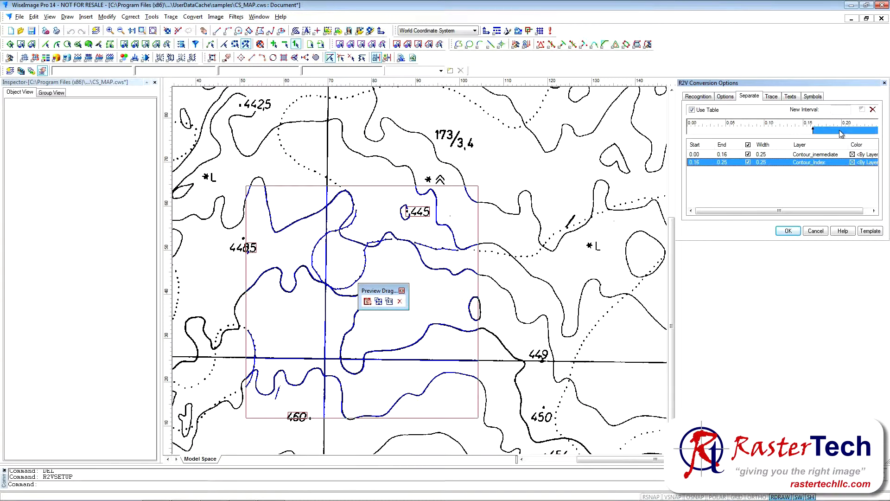
{"action": "left_click_drag", "start_coordinate": [814, 130], "coordinate": [855, 131]}
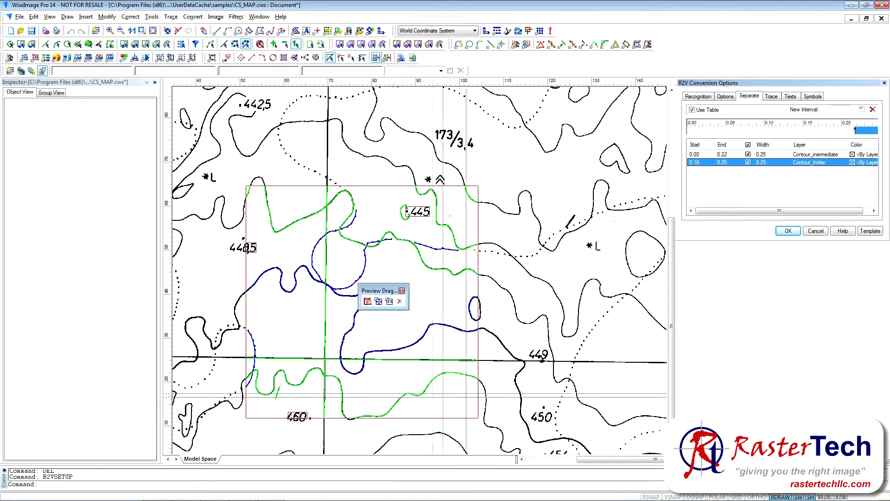
- Assign the 0.00 to 0.22 line-width interval to the Contour_inermediate layer
{"action": "left_click", "coordinate": [823, 155]}
{"action": "left_click", "coordinate": [823, 154]}
{"action": "left_click", "coordinate": [843, 154]}
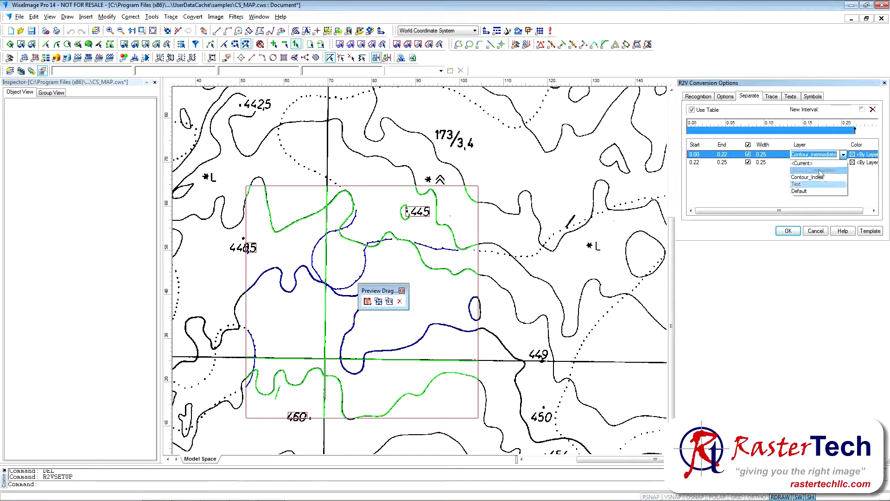
{"action": "left_click", "coordinate": [818, 171]}
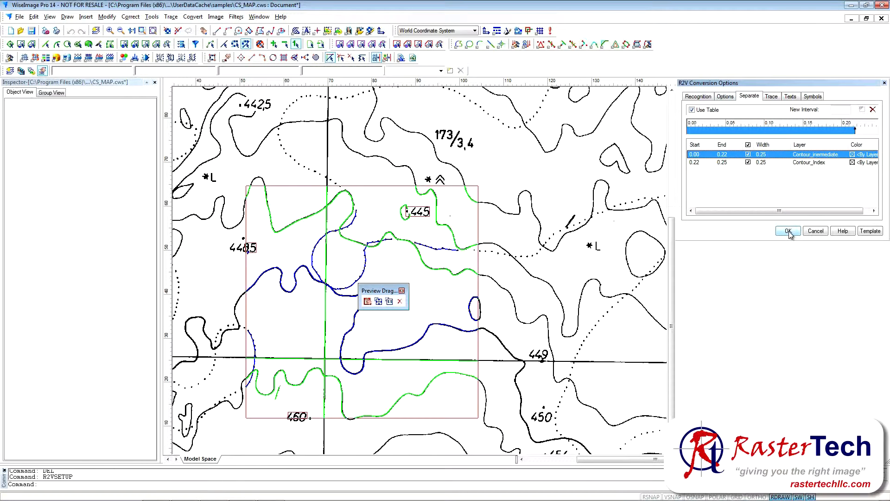
- Set the text recognition orientation to Horizontal and accept the conversion options
{"action": "left_click", "coordinate": [794, 97]}
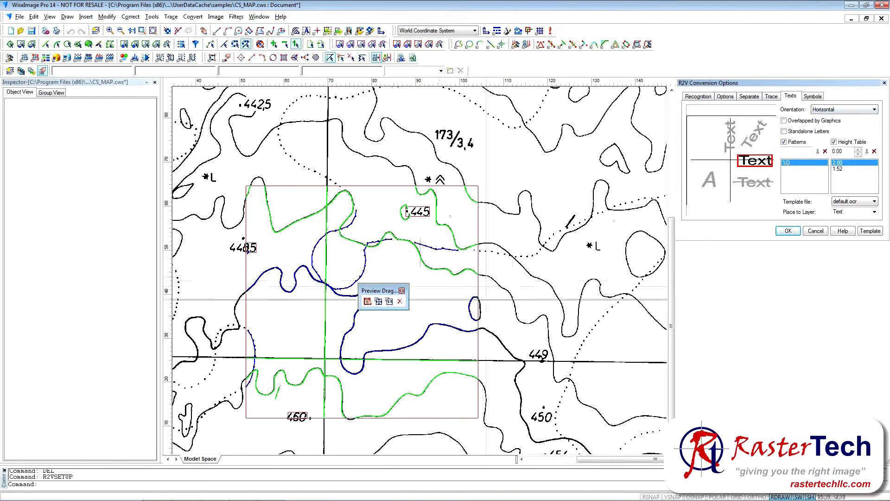
{"action": "left_click", "coordinate": [847, 110]}
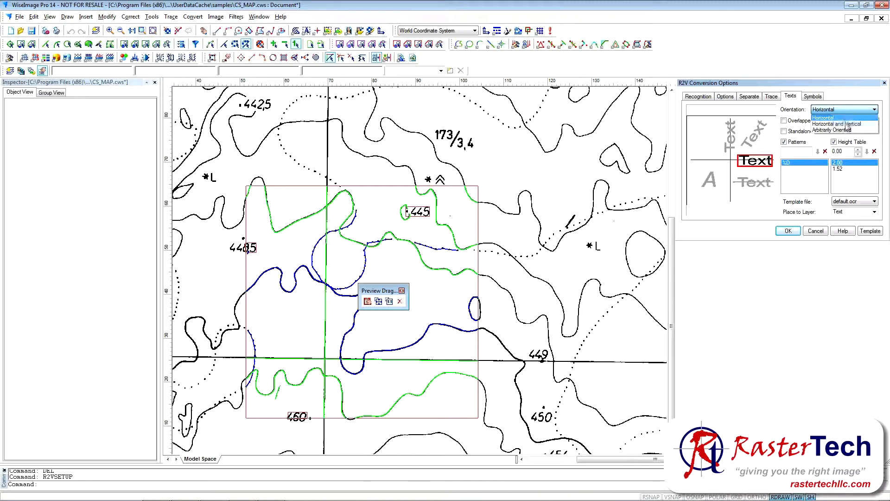
{"action": "left_click", "coordinate": [838, 118]}
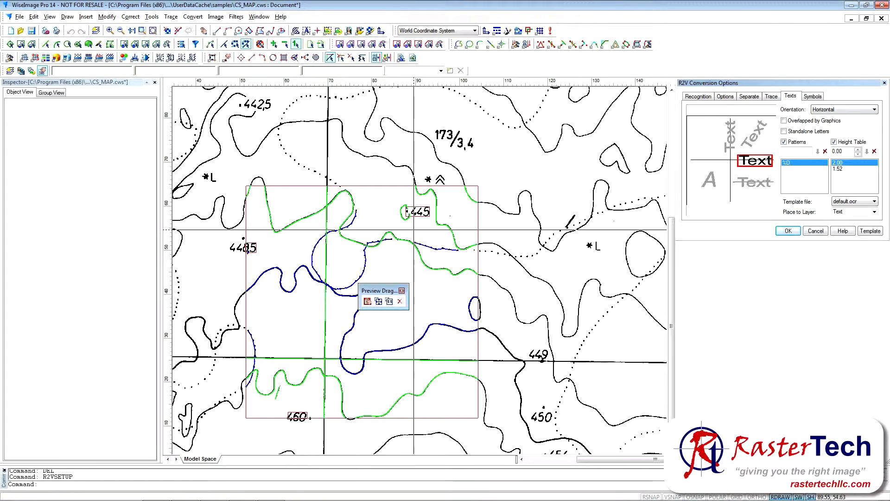
{"action": "left_click", "coordinate": [870, 231]}
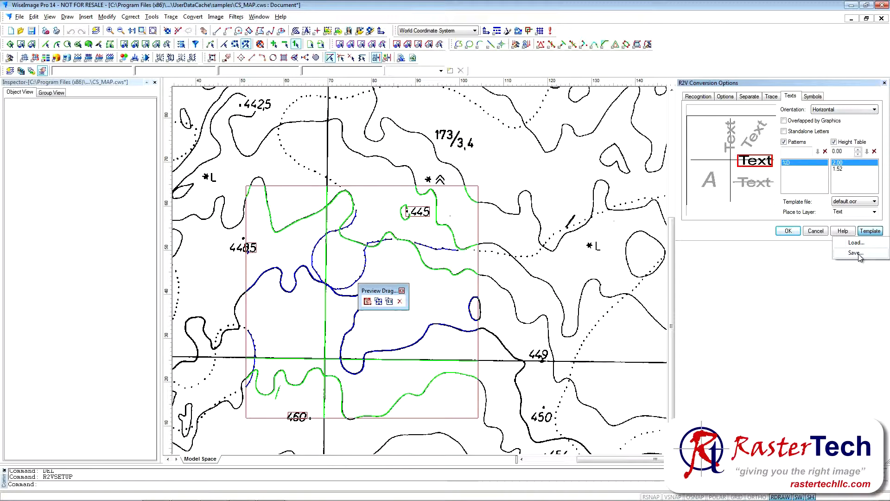
{"action": "left_click", "coordinate": [791, 229]}
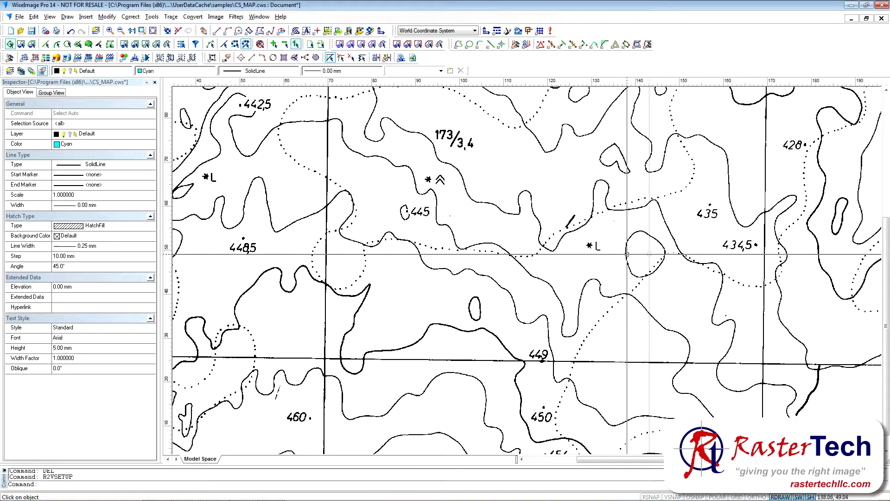
- Convert the whole contour map with Raster2Vector and hide the raster image
{"action": "scroll", "coordinate": [627, 254], "scroll_direction": "down", "scroll_amount": 3}
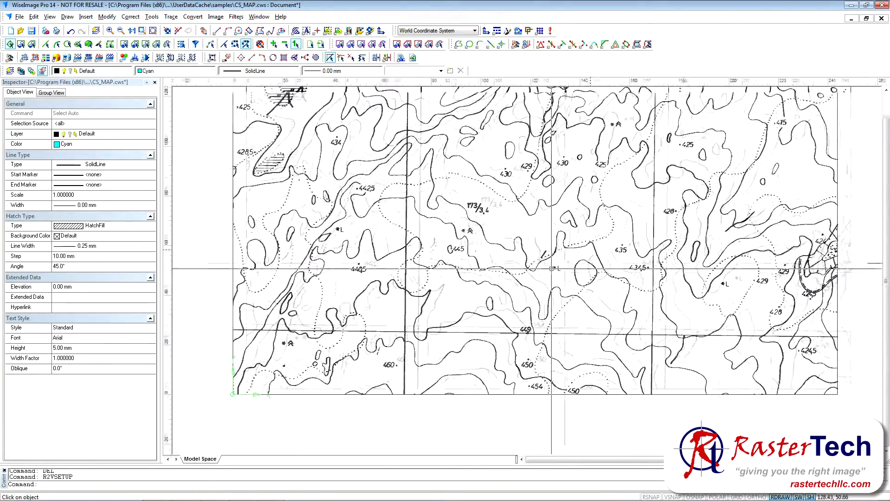
{"action": "middle_click_drag", "start_coordinate": [518, 292], "coordinate": [510, 306]}
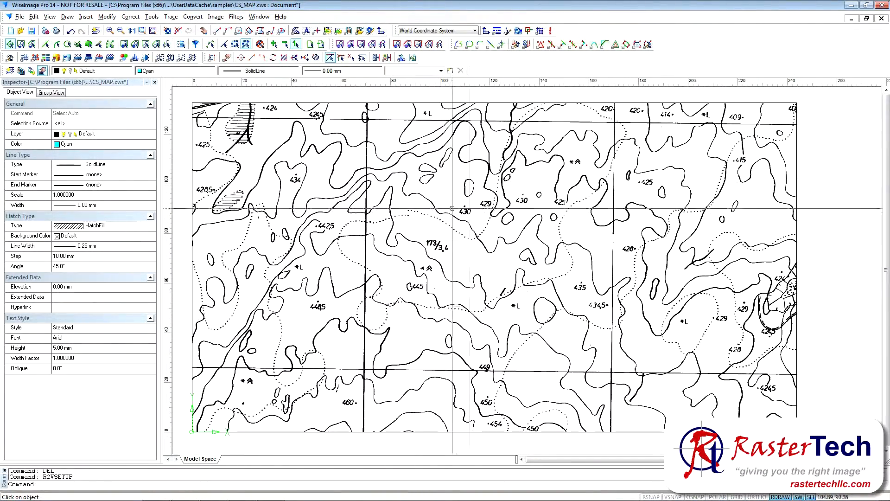
{"action": "left_click", "coordinate": [193, 17]}
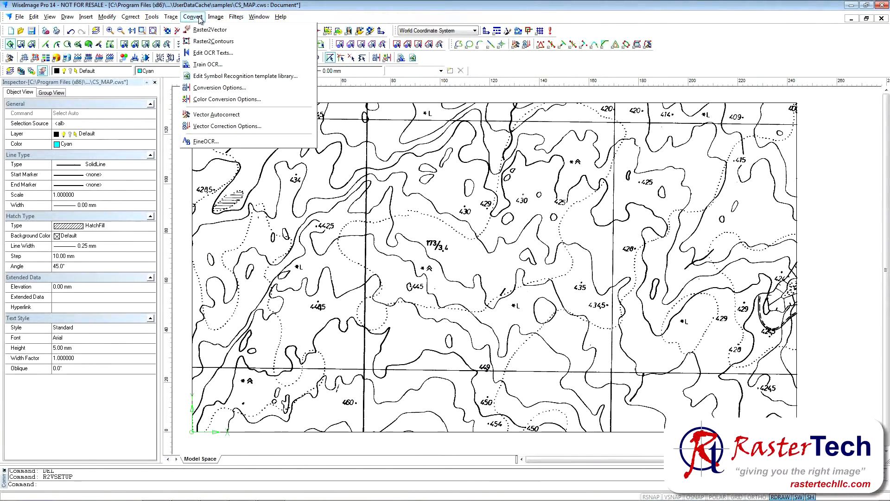
{"action": "left_click", "coordinate": [224, 31]}
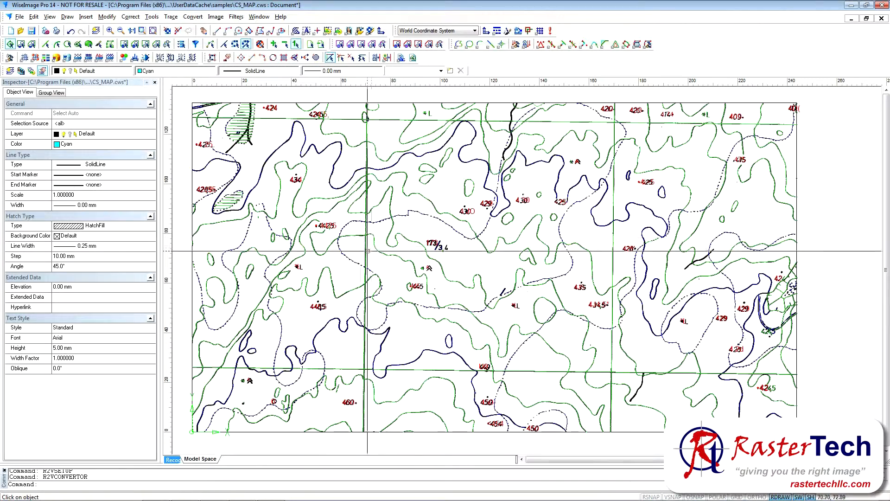
{"action": "left_click", "coordinate": [167, 31]}
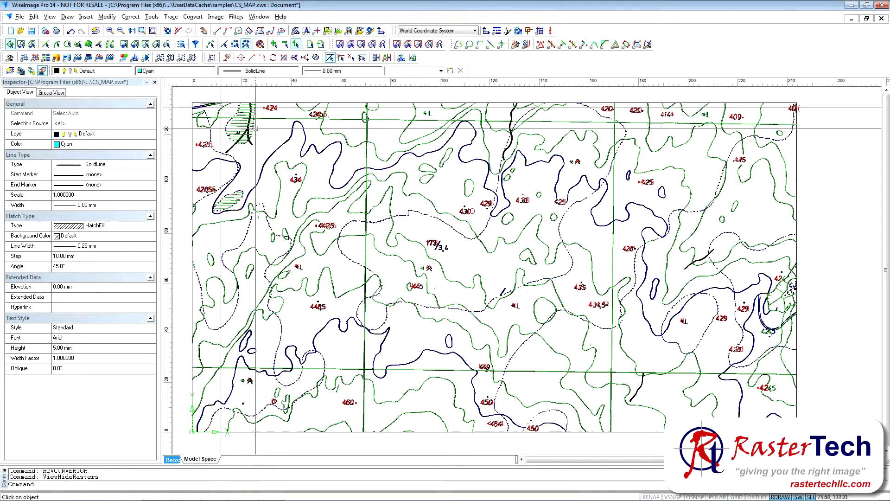
- Start exporting the converted map document and open the choice of output file types
{"action": "left_click", "coordinate": [20, 18]}
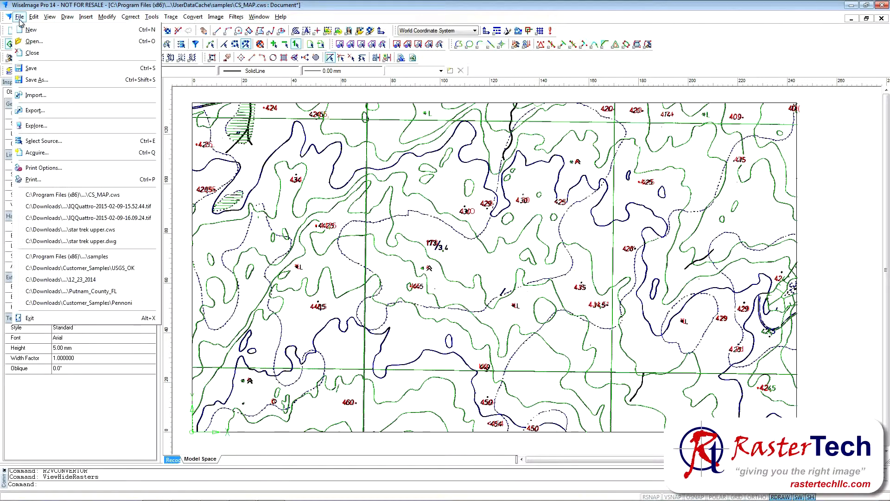
{"action": "left_click", "coordinate": [34, 110]}
{"action": "left_click", "coordinate": [323, 279]}
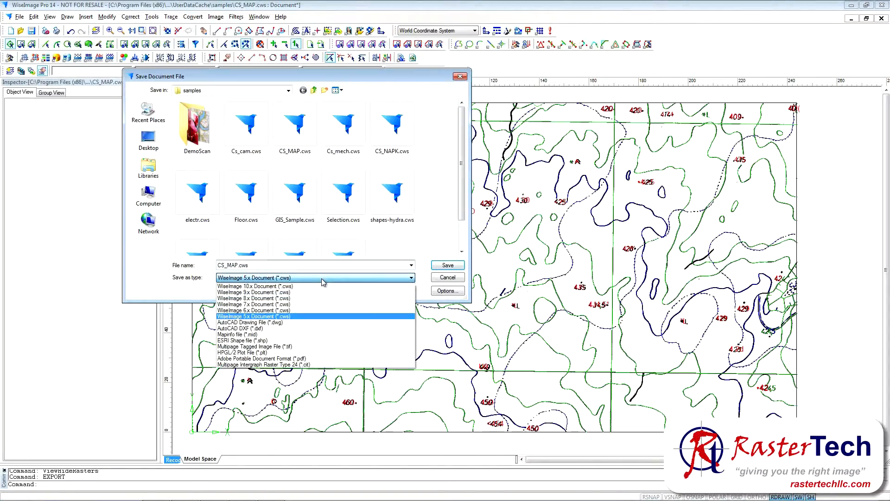